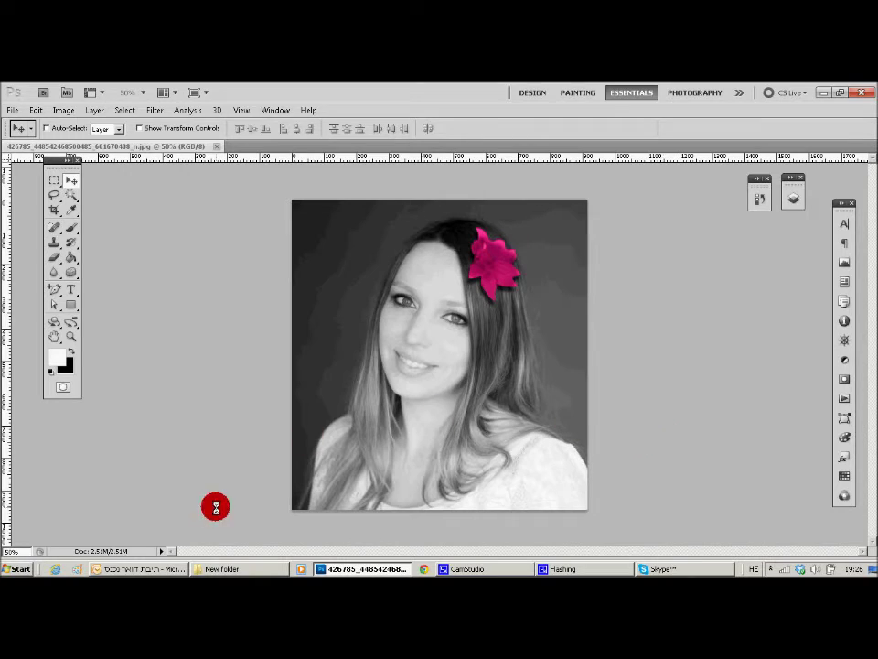
Step: Bring the New folder Explorer window, which holds images 112 and LOGO, to the front
left_click(235, 569)
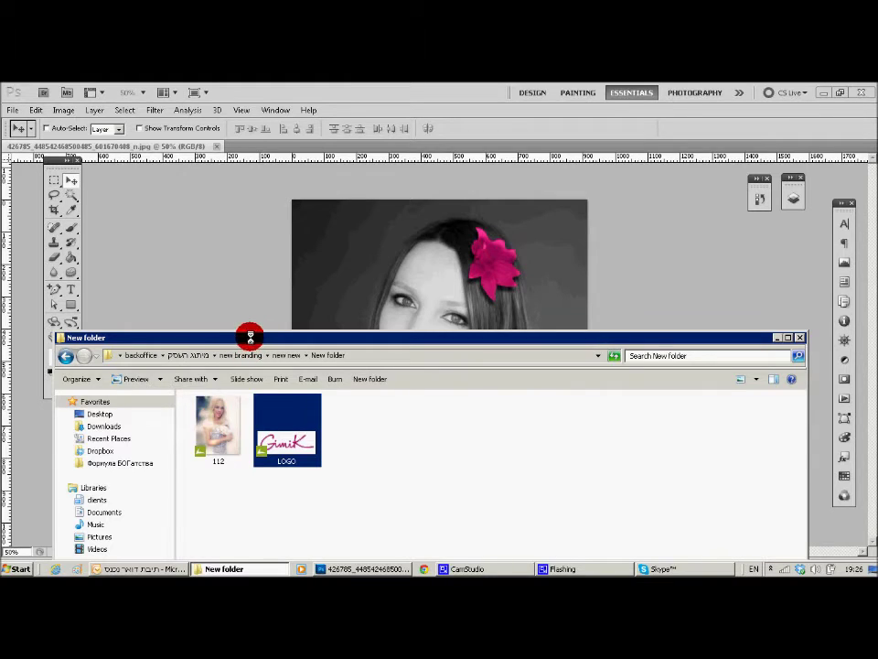
Step: Enlarge the folder thumbnails and open the 112 photo with Adobe Photoshop CS5
left_click_drag(248, 338, 451, 156)
scroll(496, 294, "up", 4, "ctrl")
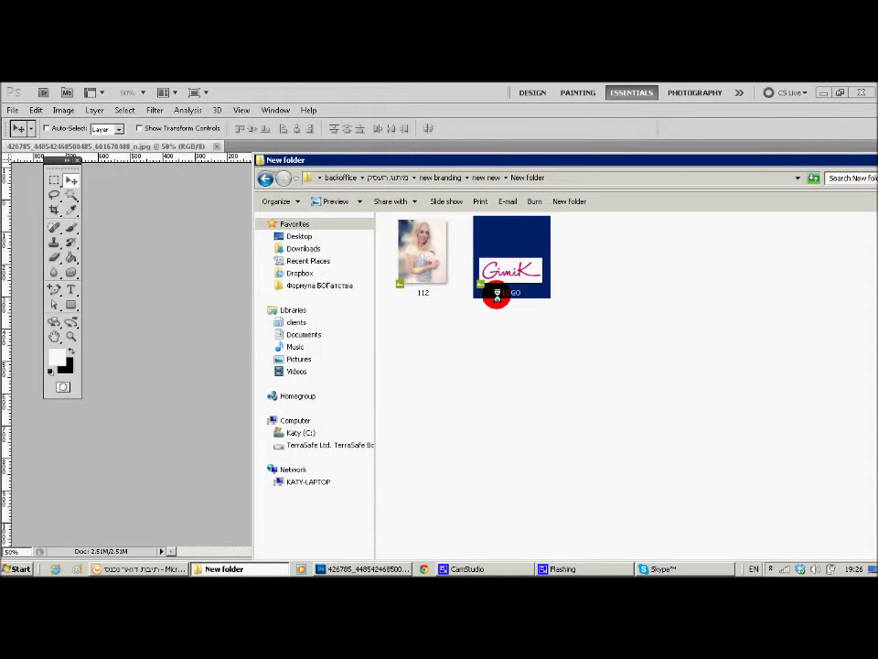
scroll(496, 294, "up", 1, "ctrl")
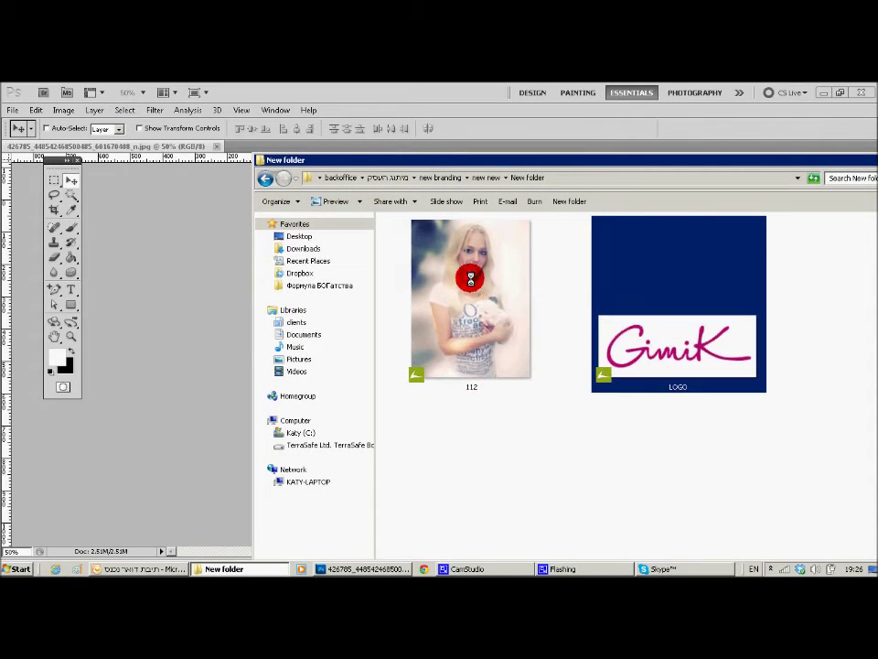
right_click(470, 279)
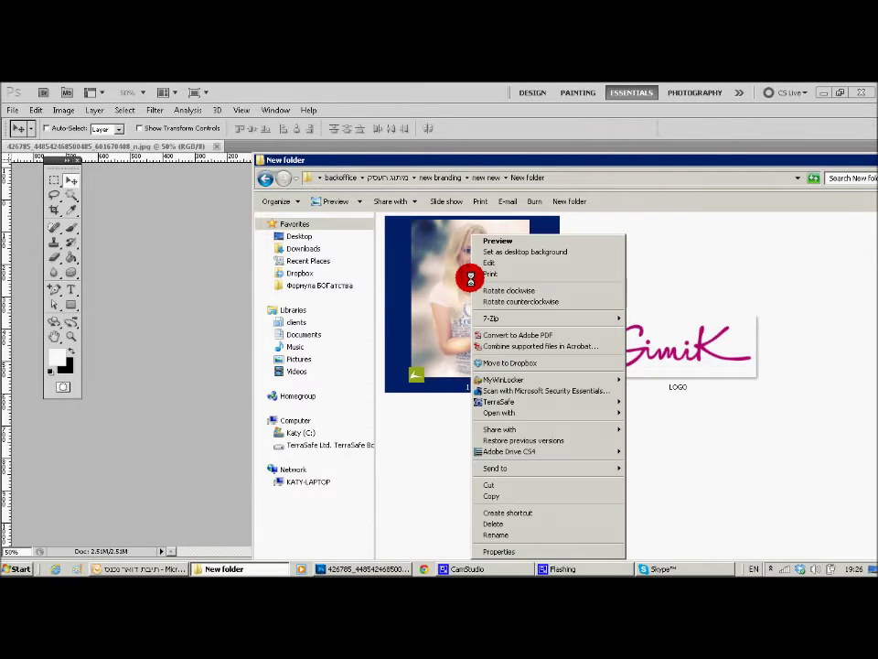
mouse_move(530, 414)
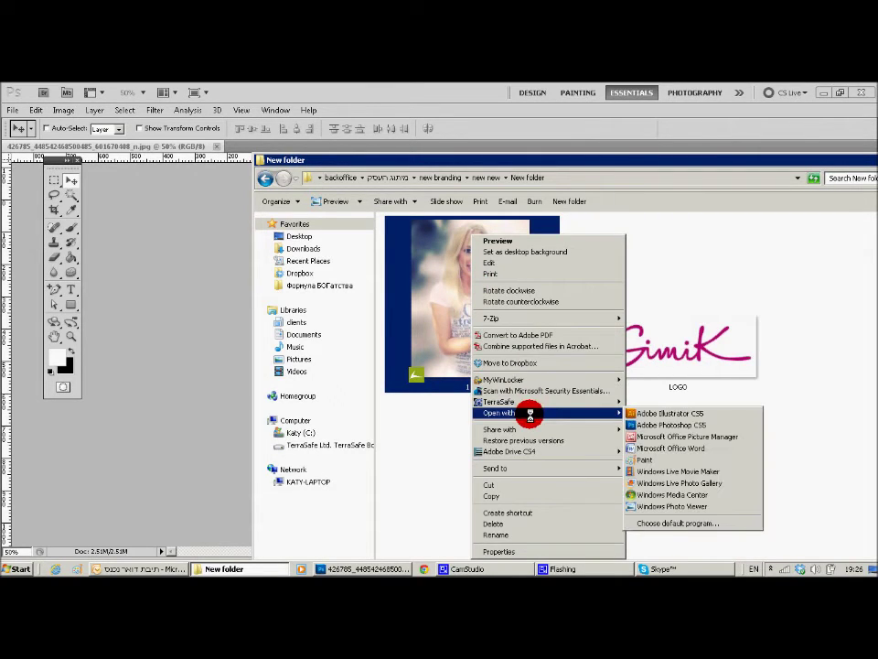
left_click(638, 420)
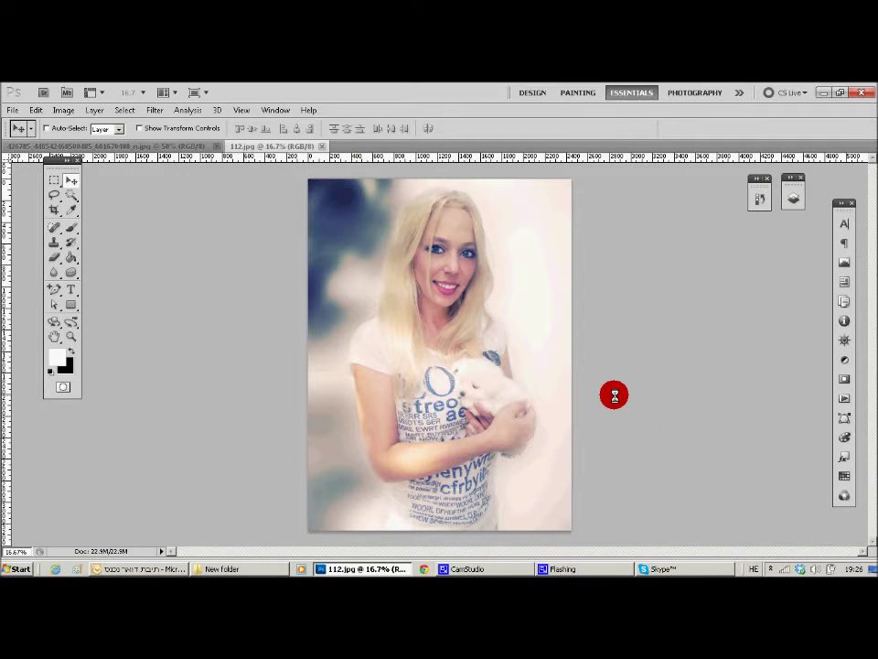
Step: Zoom into the 112 photo and drag the LOGO file onto the canvas as a new layer
left_click(70, 336)
left_click(511, 246)
left_click(517, 238)
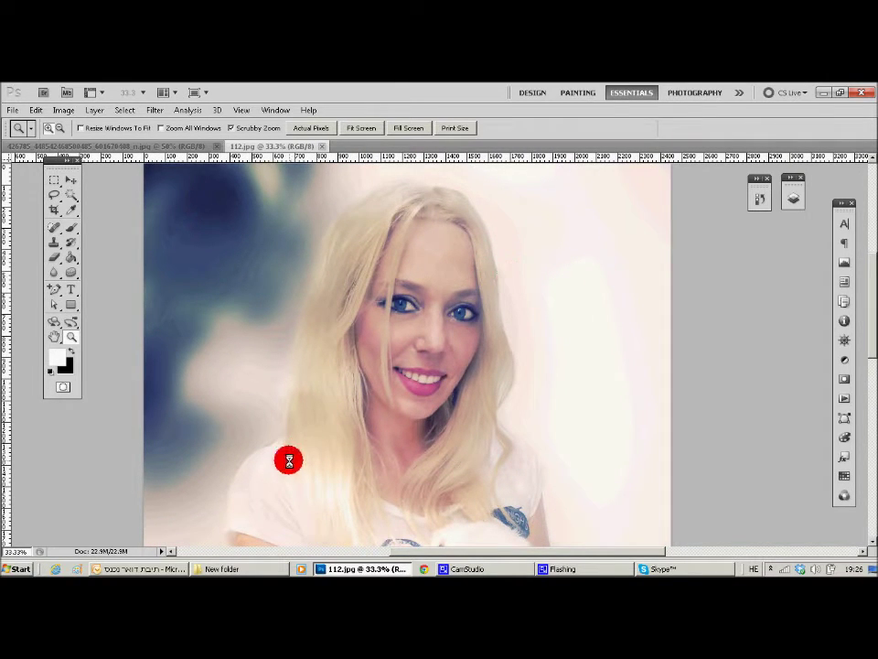
left_click(247, 568)
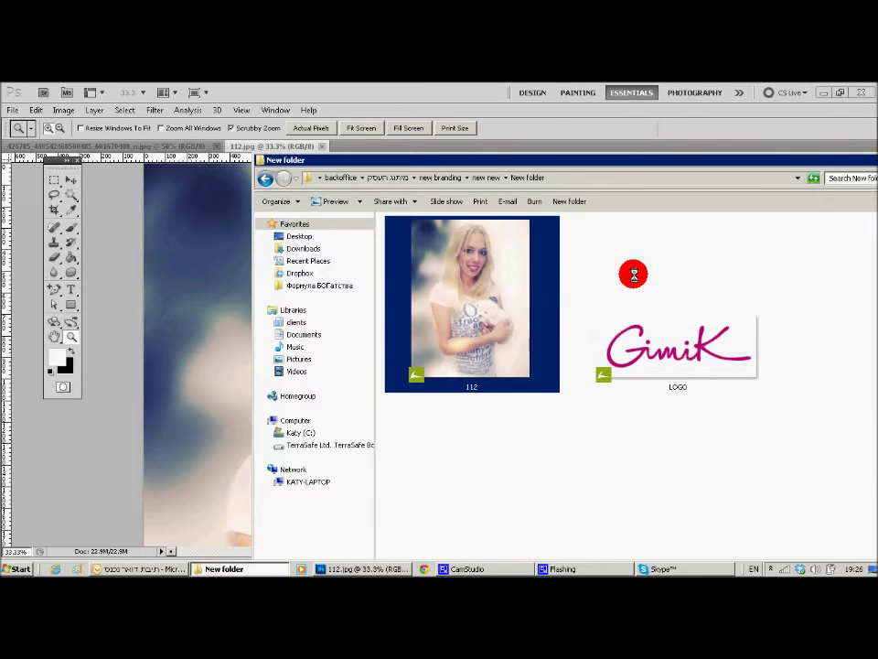
left_click_drag(609, 159, 353, 335)
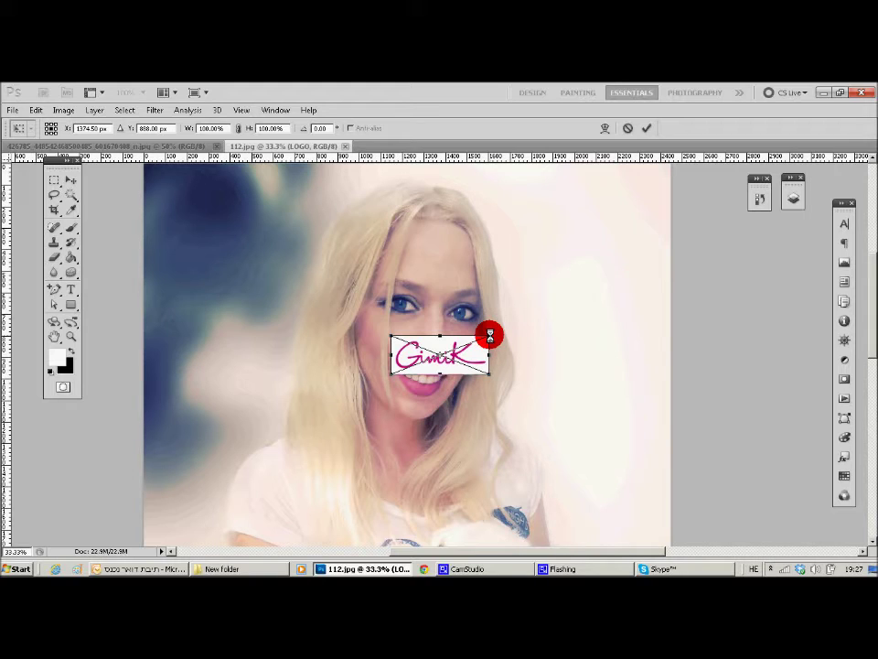
Step: Scale the logo to about 145%, tilt it slightly, and place it right of her face
left_click_drag(489, 335, 530, 320)
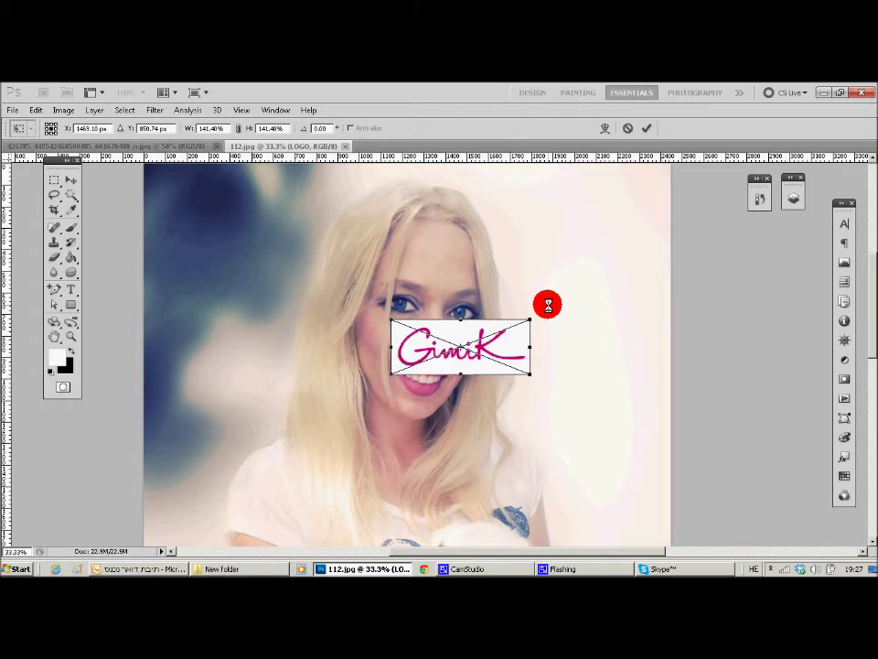
mouse_move(547, 304)
left_mouse_down()
mouse_move(520, 276)
mouse_move(545, 310)
mouse_move(537, 311)
left_mouse_up()
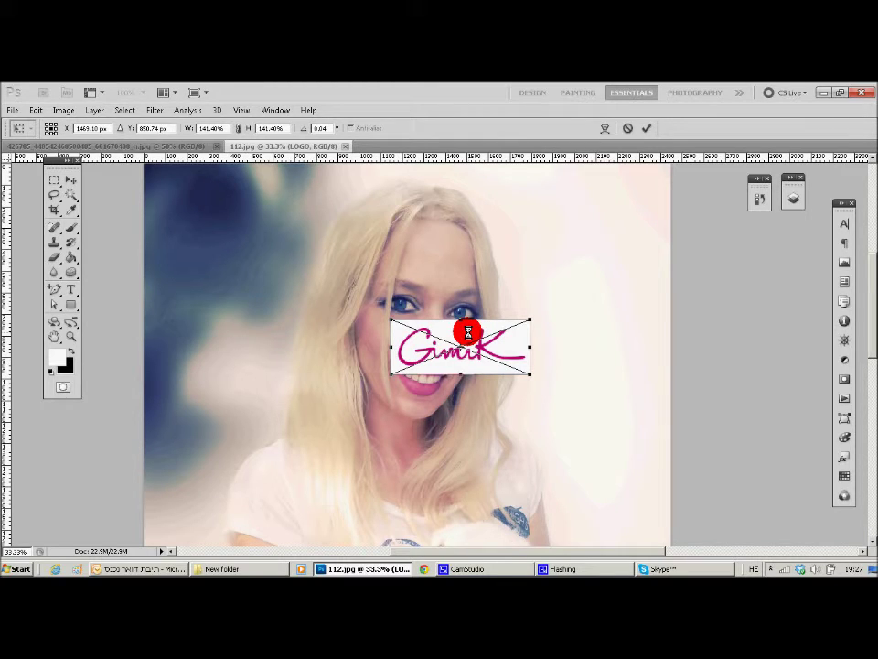
left_click_drag(468, 332, 573, 325)
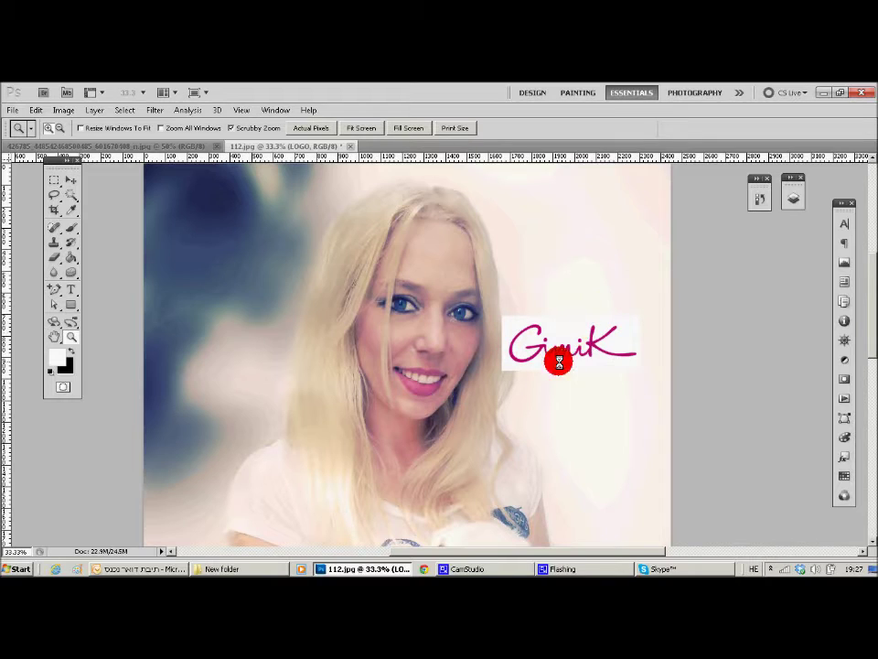
Step: Move the logo below her chin with the Move tool and put a Free Transform box around it
left_click(68, 179)
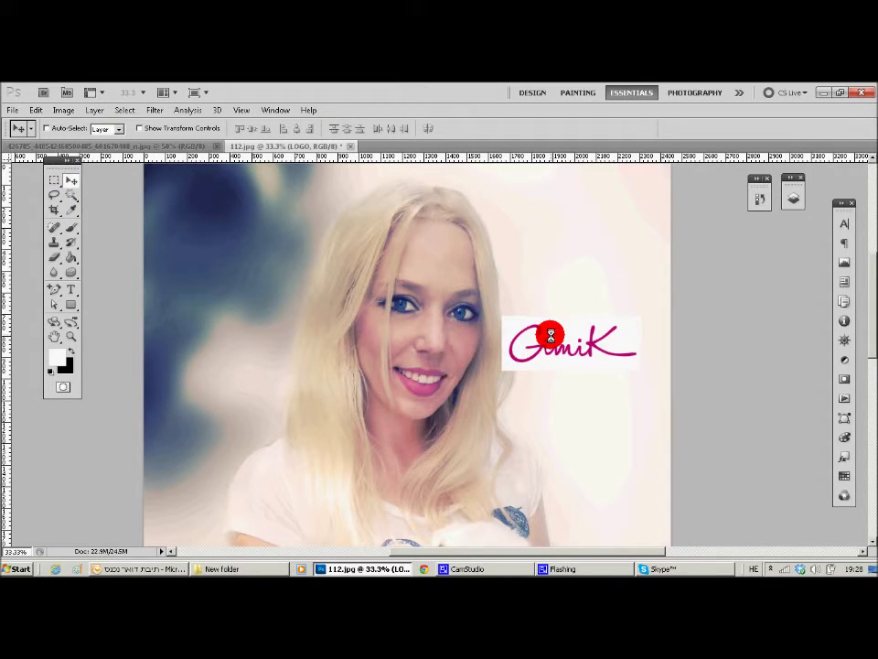
left_click_drag(550, 342, 485, 426)
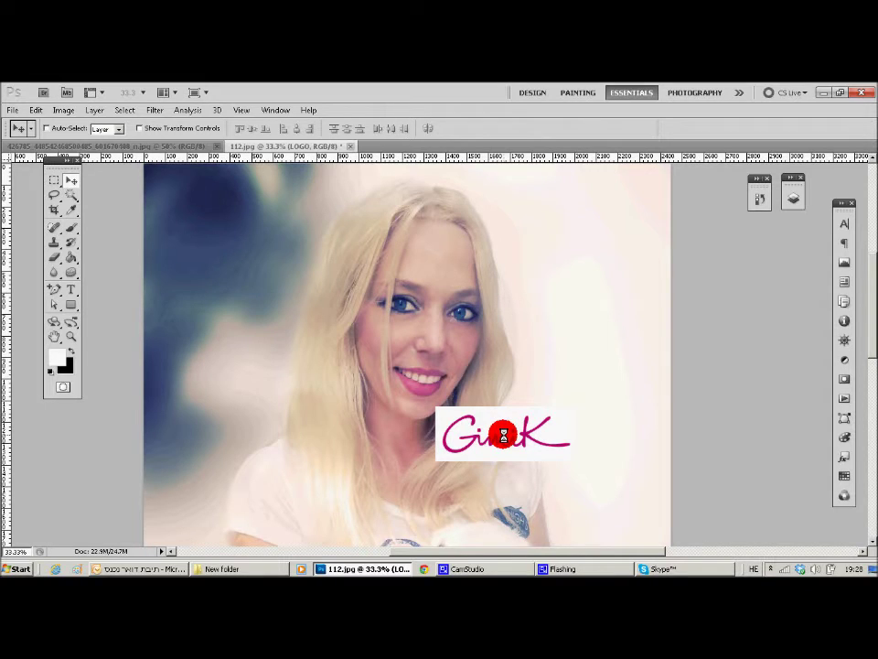
key("ctrl+t")
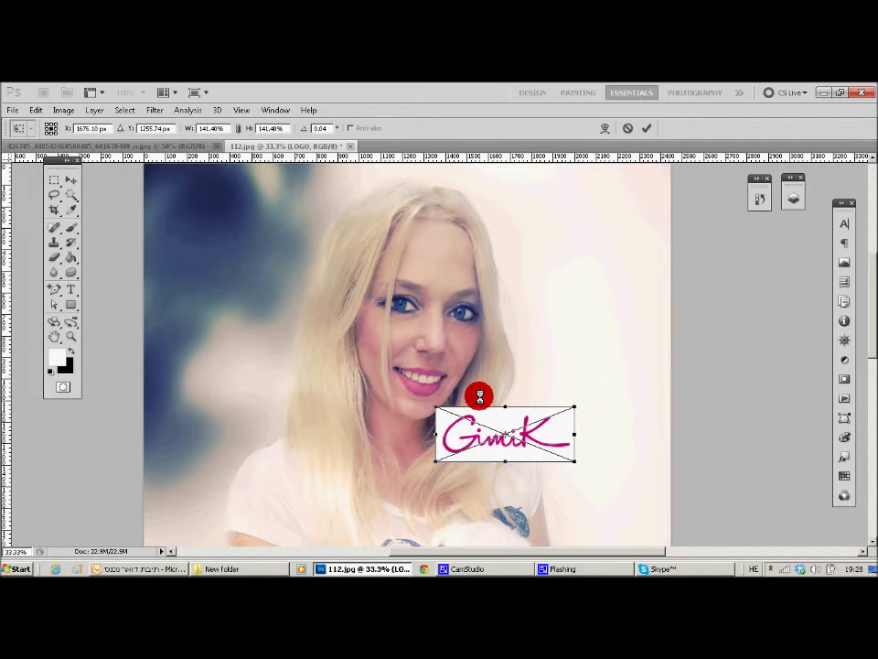
Step: Enlarge the logo, move it into the photo's top-right corner, and commit the transform
left_click_drag(575, 404, 557, 389)
left_click_drag(536, 426, 642, 207)
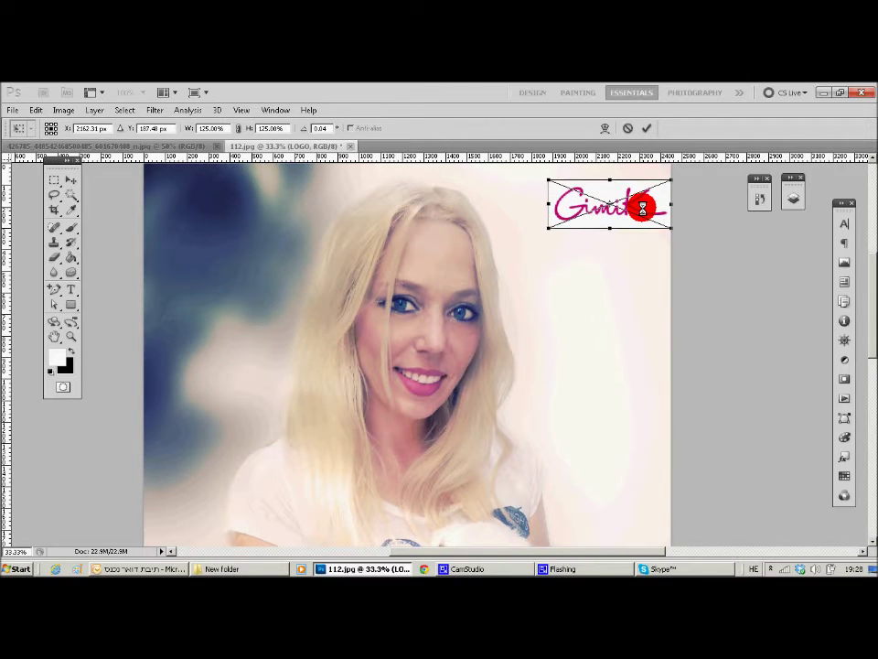
left_click_drag(547, 228, 534, 235)
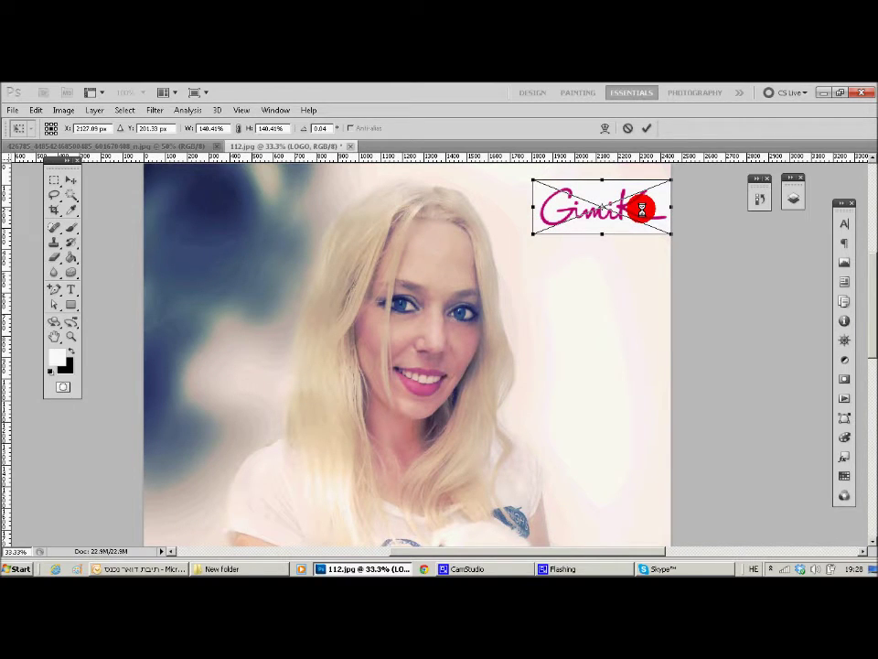
key("Return")
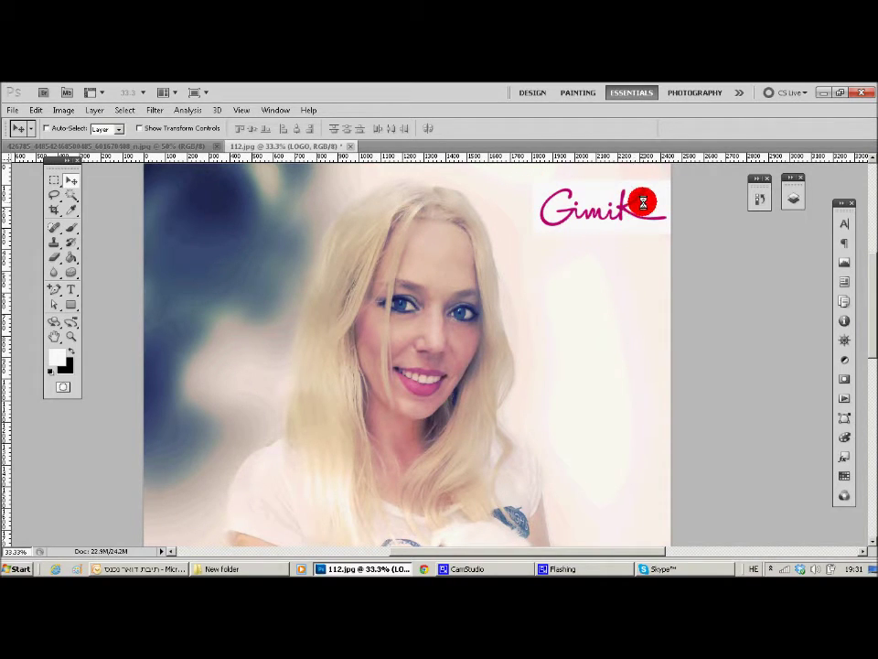
left_click(794, 199)
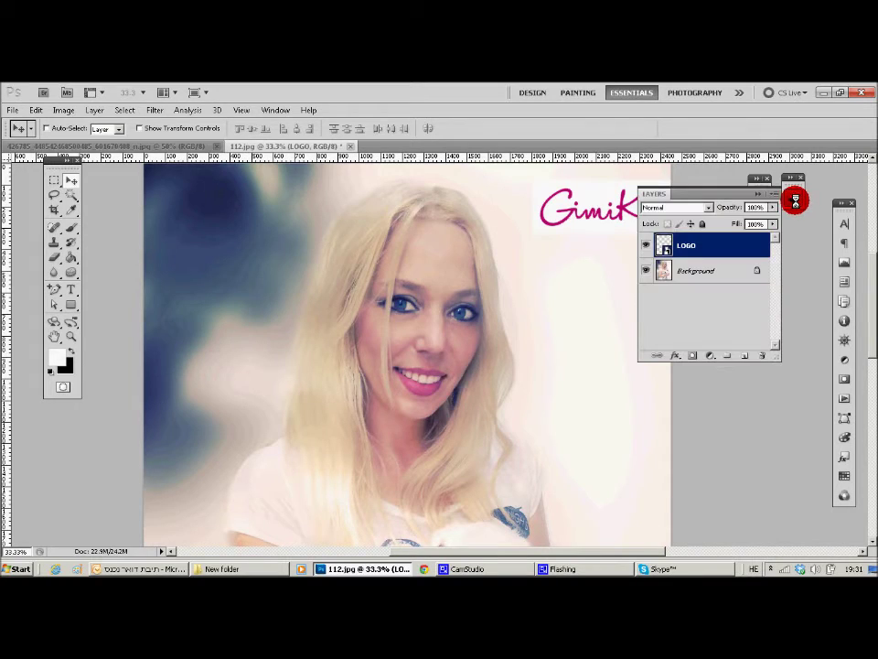
Step: Switch between the Background and LOGO layers and nudge the logo left, then back right
left_click(709, 268)
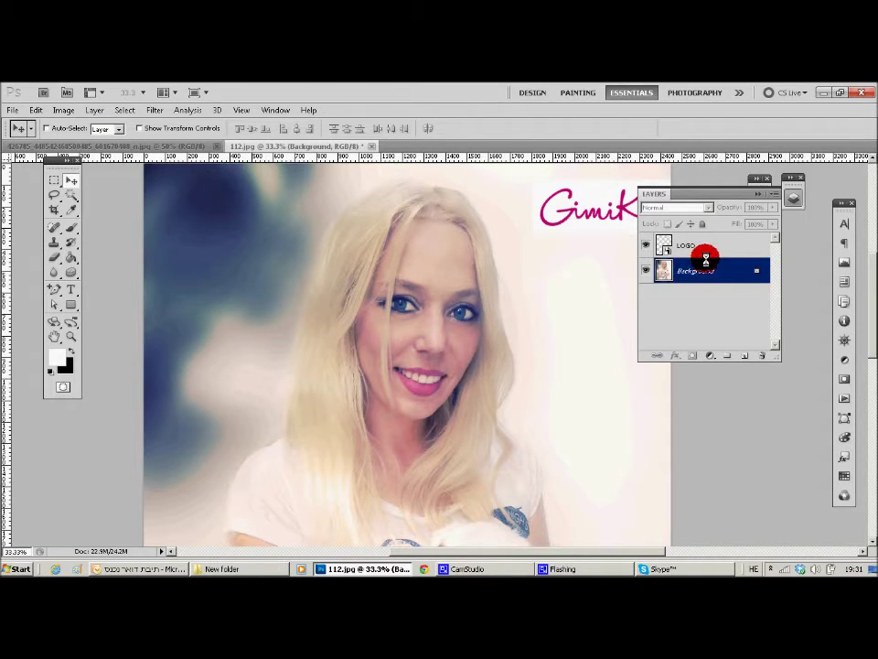
left_click(703, 246)
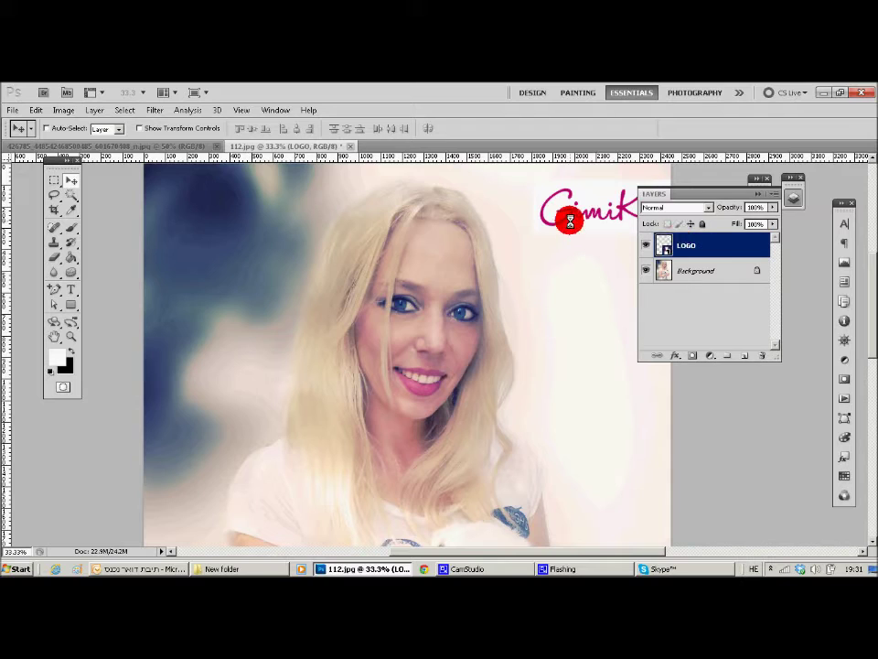
left_click_drag(576, 217, 535, 220)
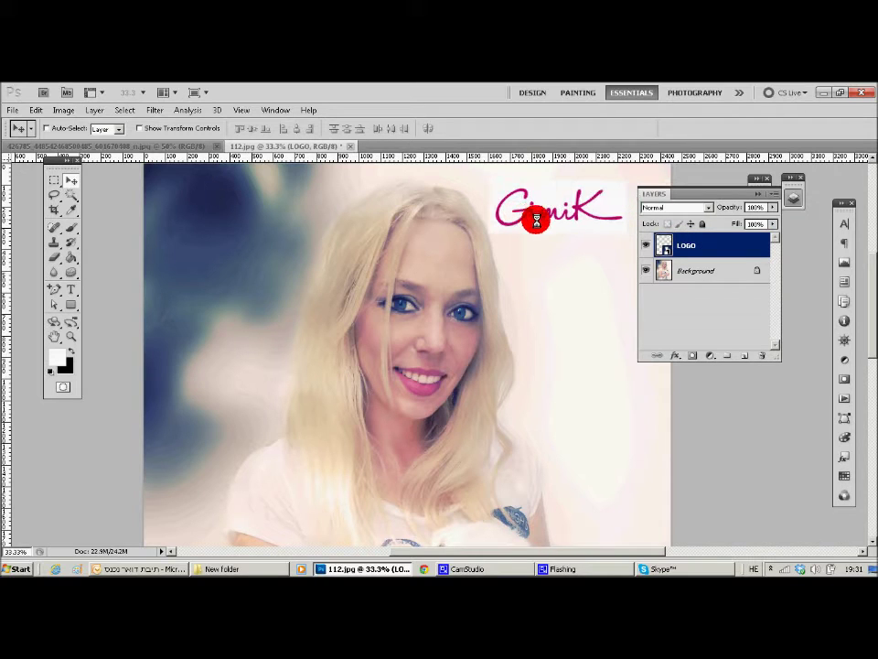
left_click(758, 192)
left_click_drag(614, 208, 657, 207)
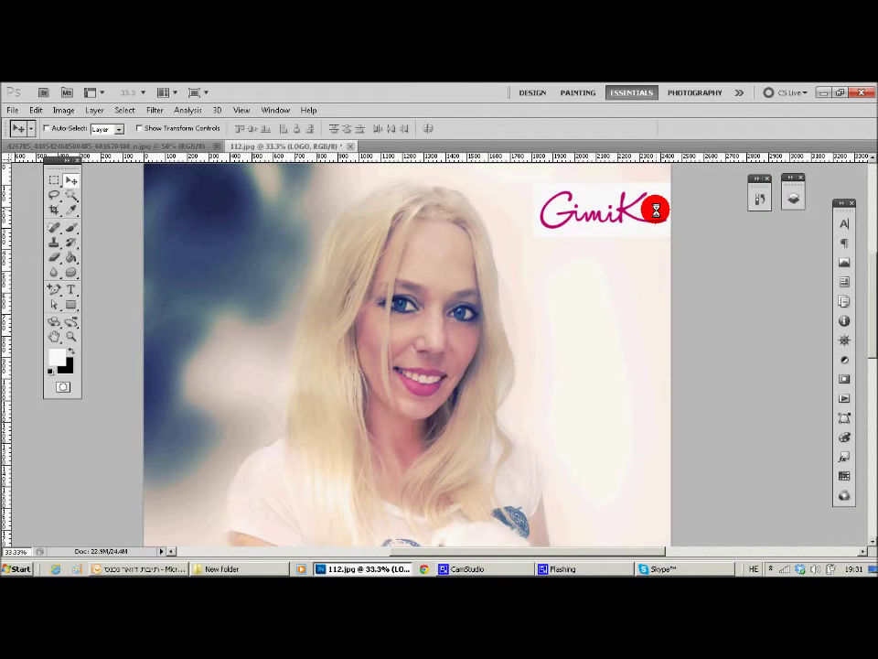
Step: Try moving the locked Background layer, dismiss the warning, and reselect the LOGO layer
left_click(793, 197)
left_click(712, 271)
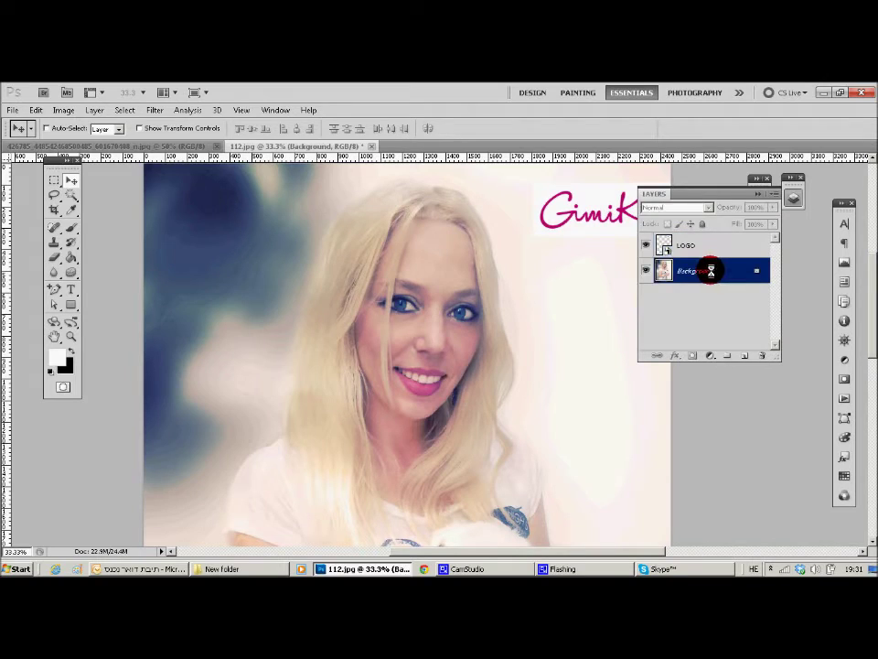
left_click(539, 213)
left_click(424, 275)
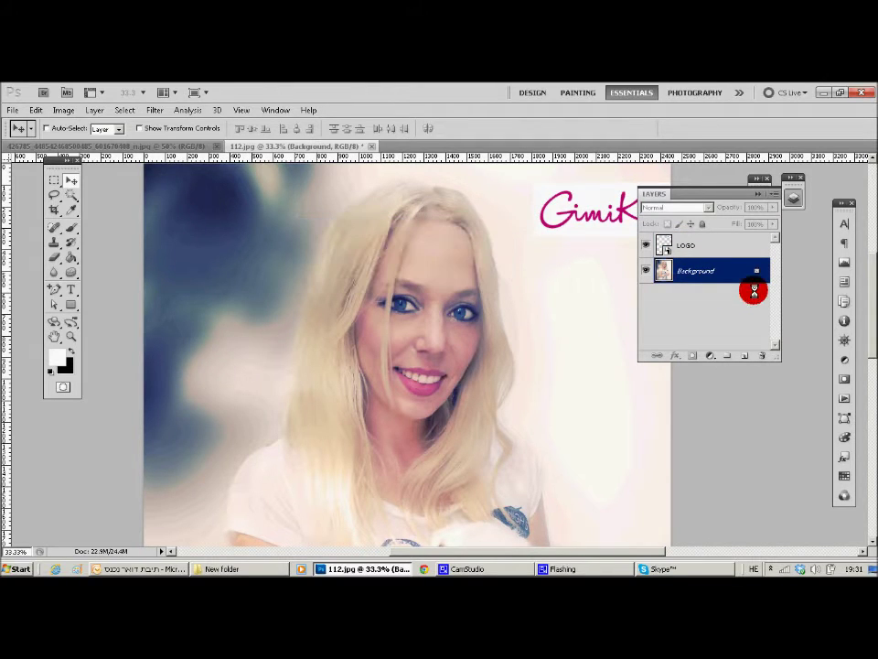
left_click(719, 247)
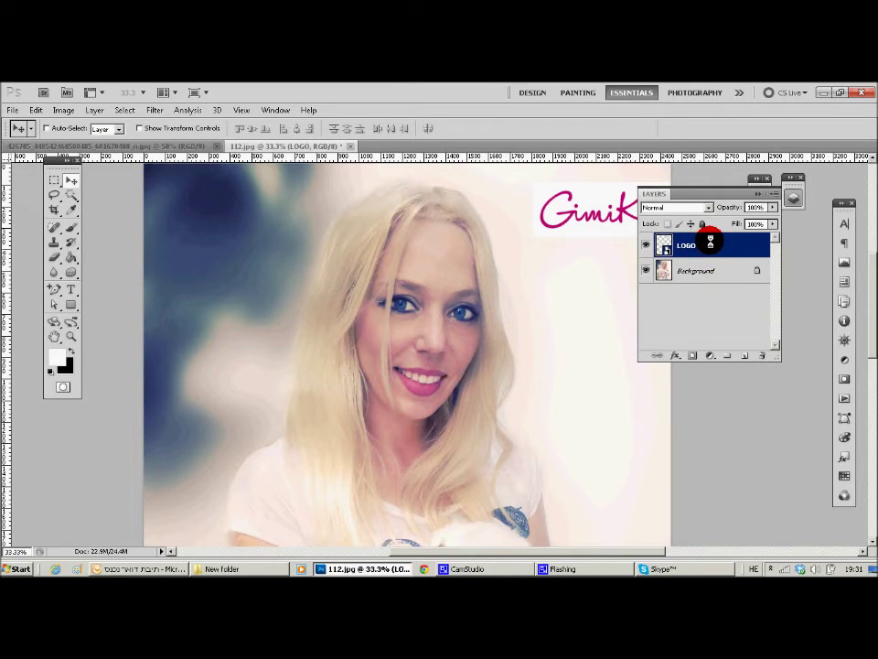
Step: Give the LOGO layer a Drop Shadow: distance 15 px, size 16 px, opacity 28%, with a rotated angle
left_click(675, 356)
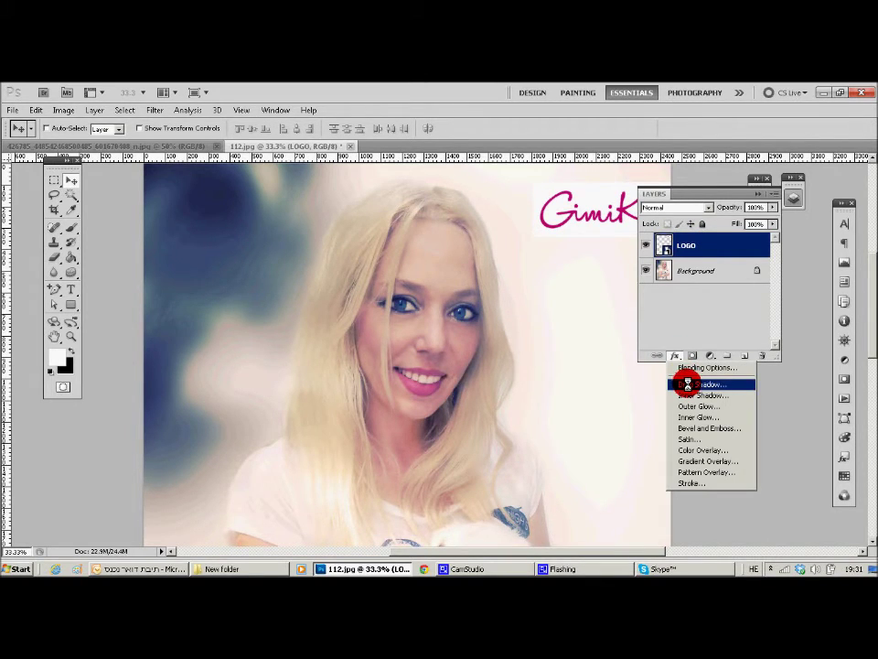
left_click(688, 384)
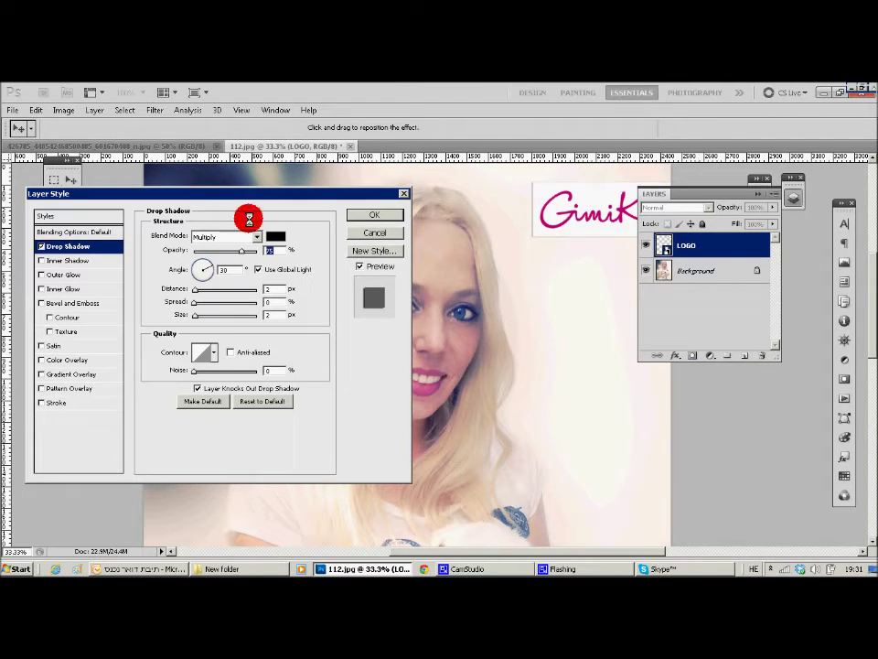
left_click(757, 194)
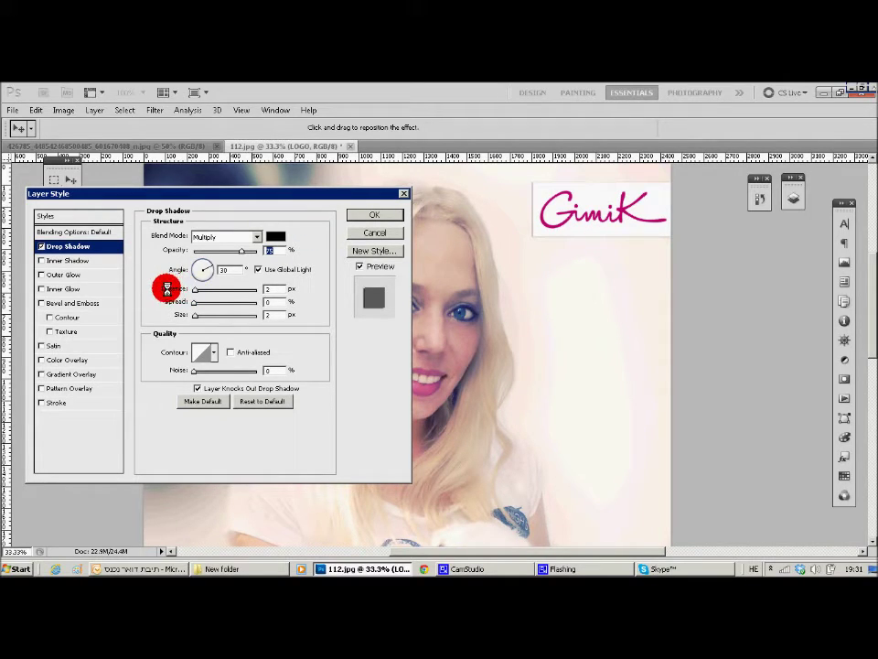
mouse_move(195, 288)
left_mouse_down()
mouse_move(243, 289)
mouse_move(200, 289)
left_mouse_up()
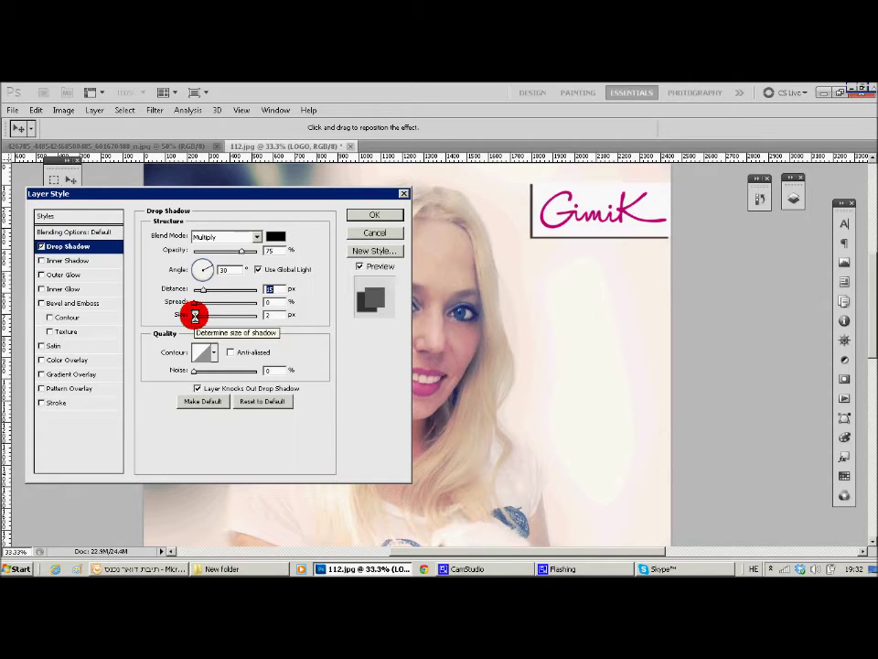
left_click_drag(195, 315, 200, 315)
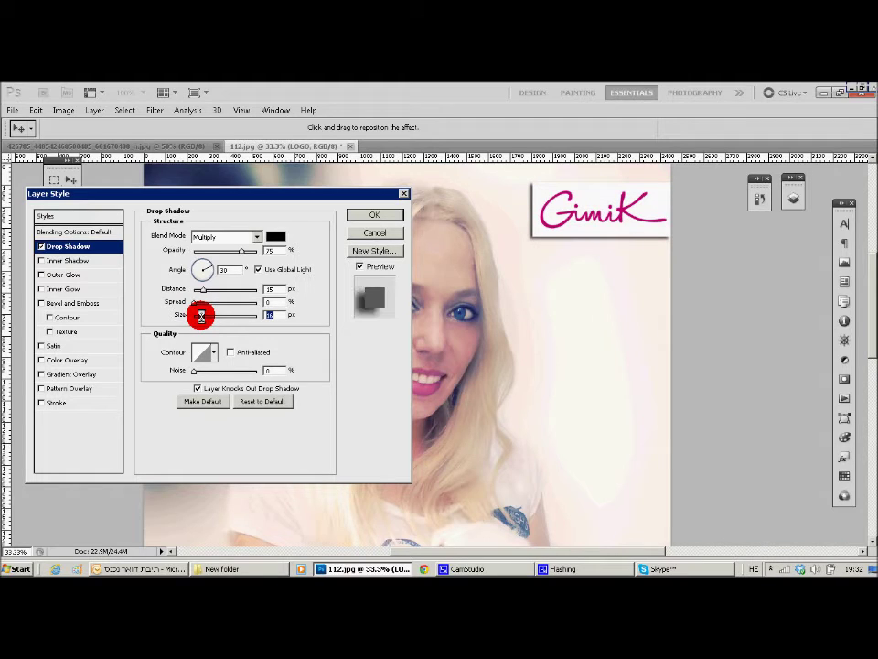
left_click_drag(200, 316, 207, 320)
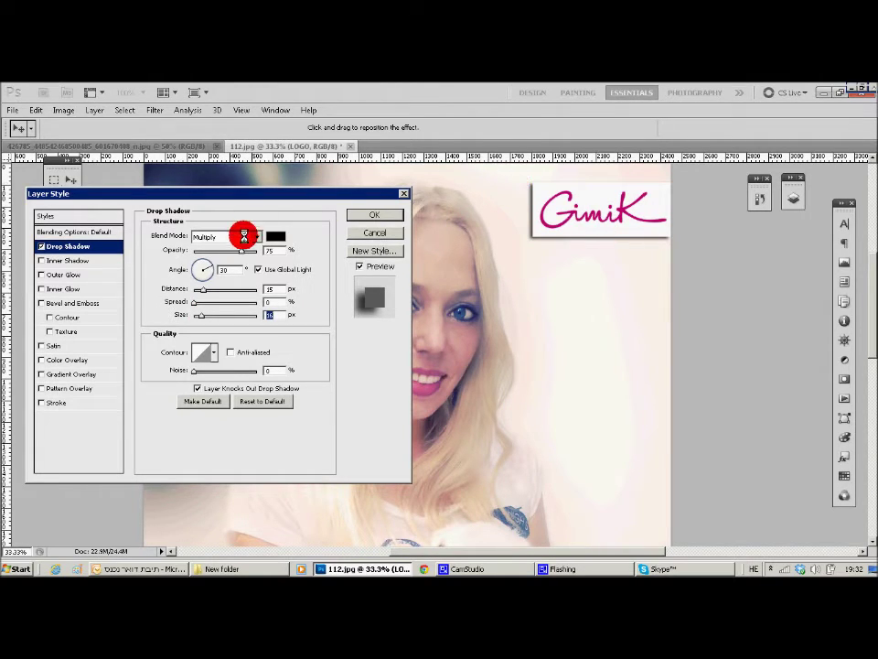
left_click_drag(239, 250, 220, 253)
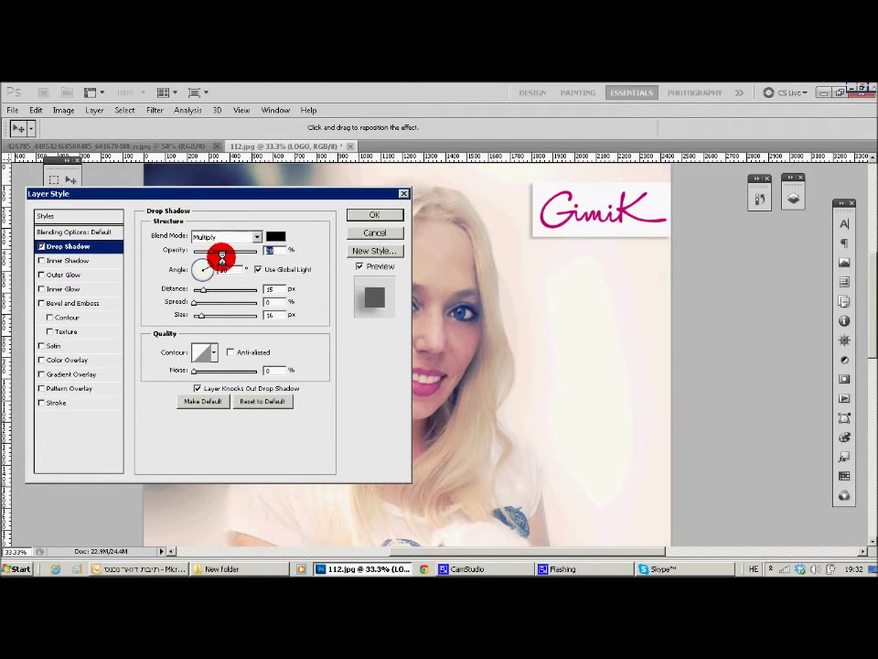
mouse_move(212, 266)
left_mouse_down()
mouse_move(212, 257)
mouse_move(188, 262)
mouse_move(206, 266)
mouse_move(198, 262)
left_mouse_up()
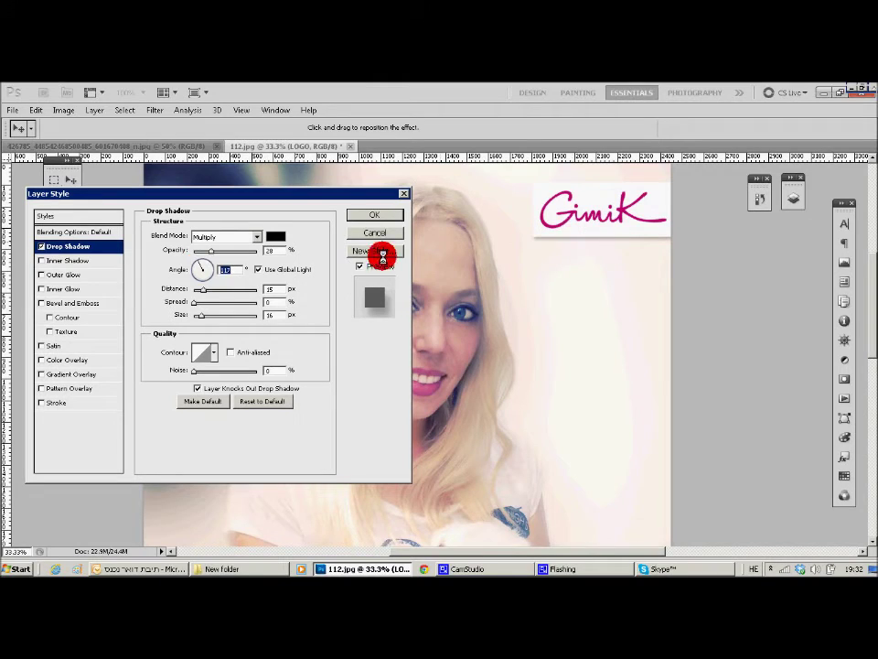
left_click_drag(193, 260, 269, 256)
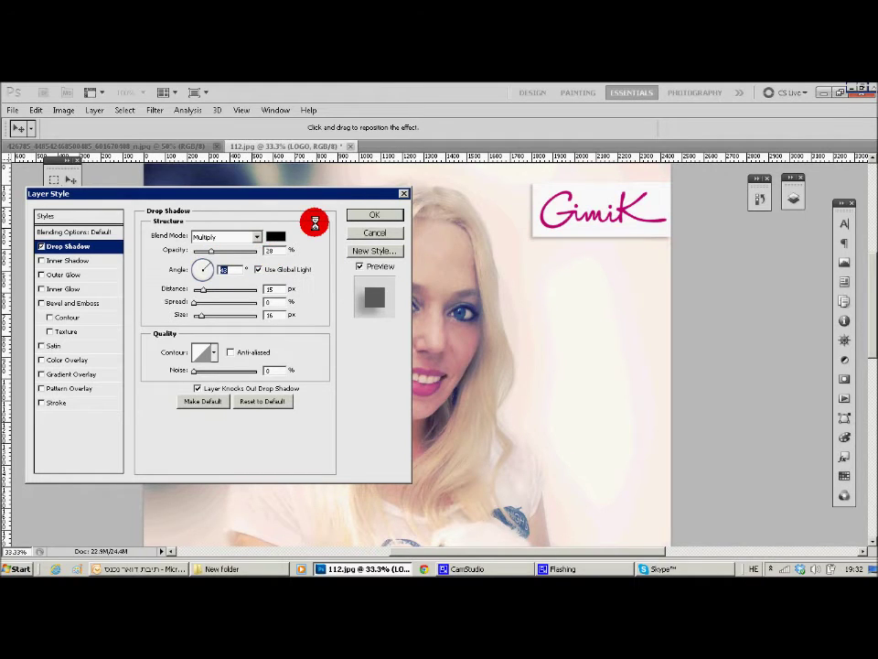
left_click(371, 213)
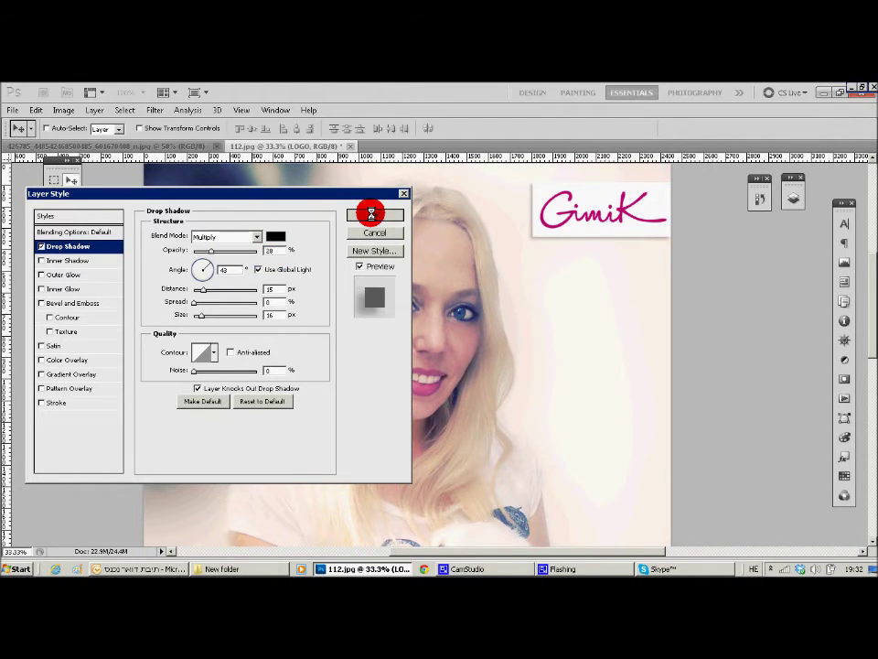
Step: Turn the LOGO layer's effects back on and confirm its Drop Shadow settings
left_click(796, 200)
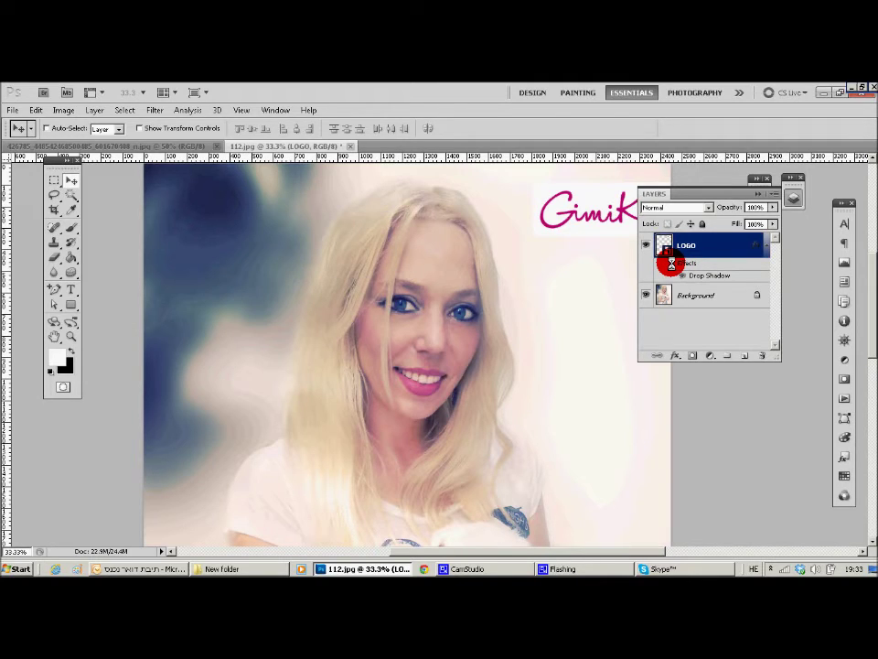
left_click(671, 263)
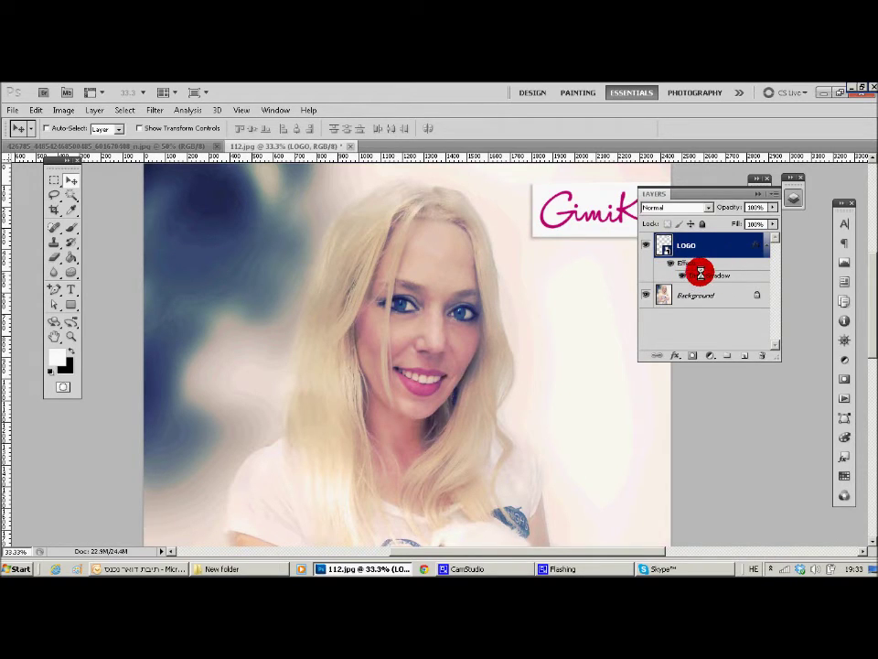
double_click(714, 274)
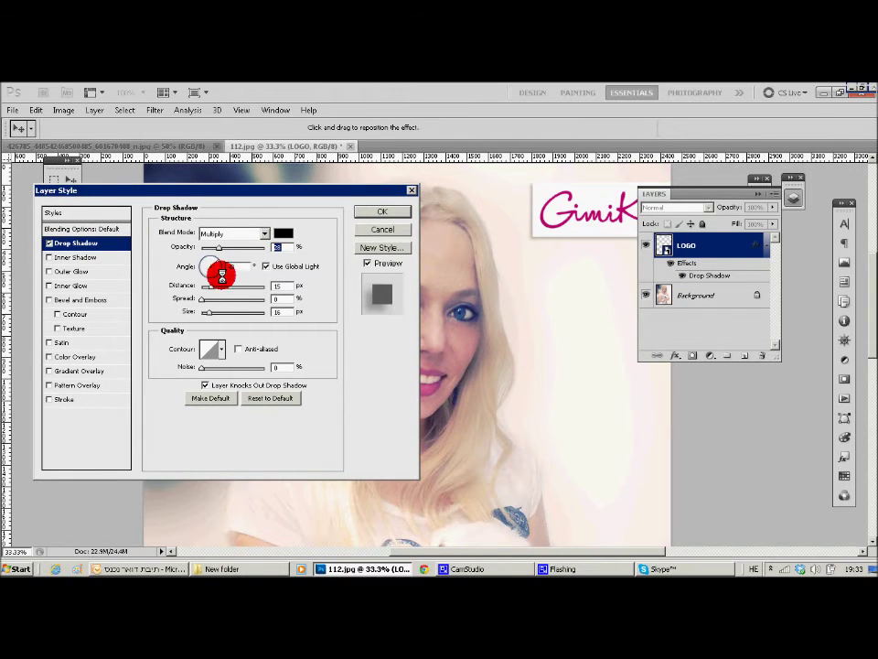
left_click(381, 211)
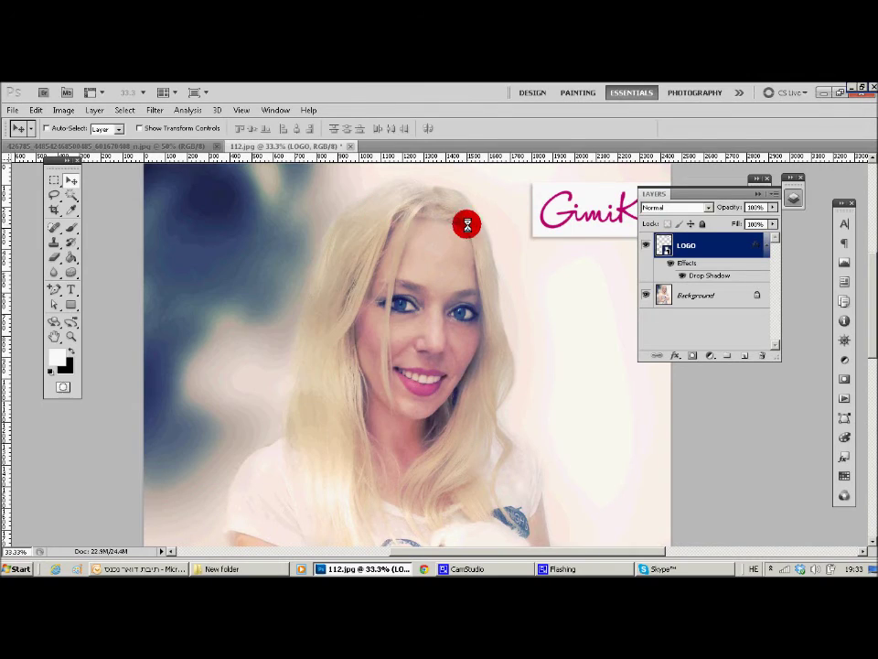
left_click(759, 195)
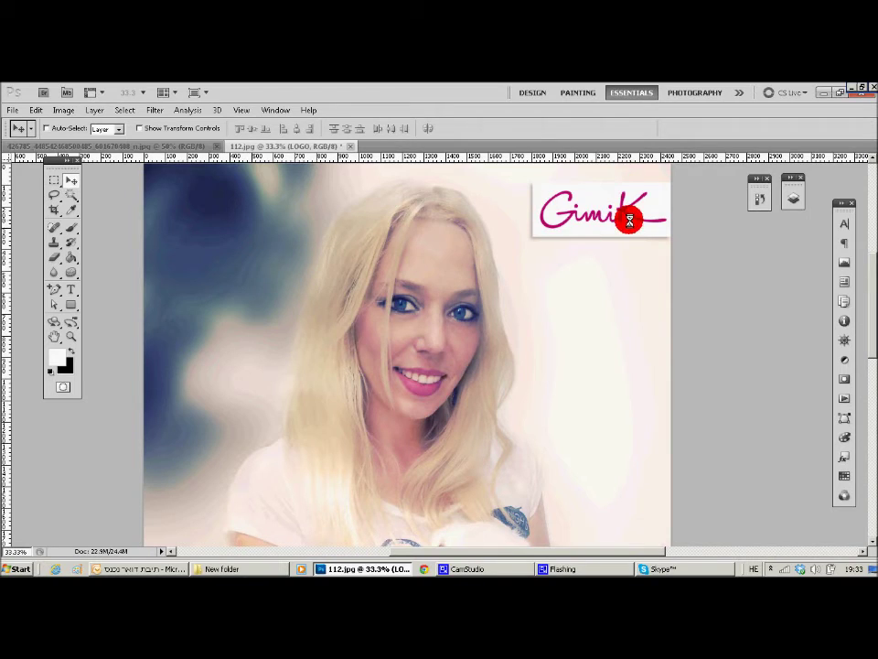
scroll(498, 343, "up", 1)
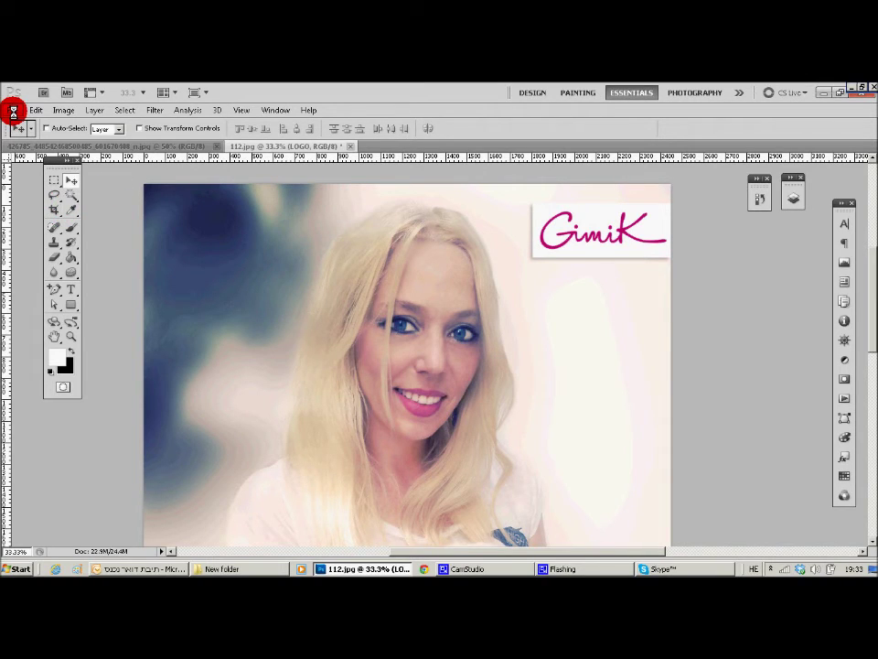
Step: Bring up the Save As dialog and move it so the image stays visible
left_click(14, 111)
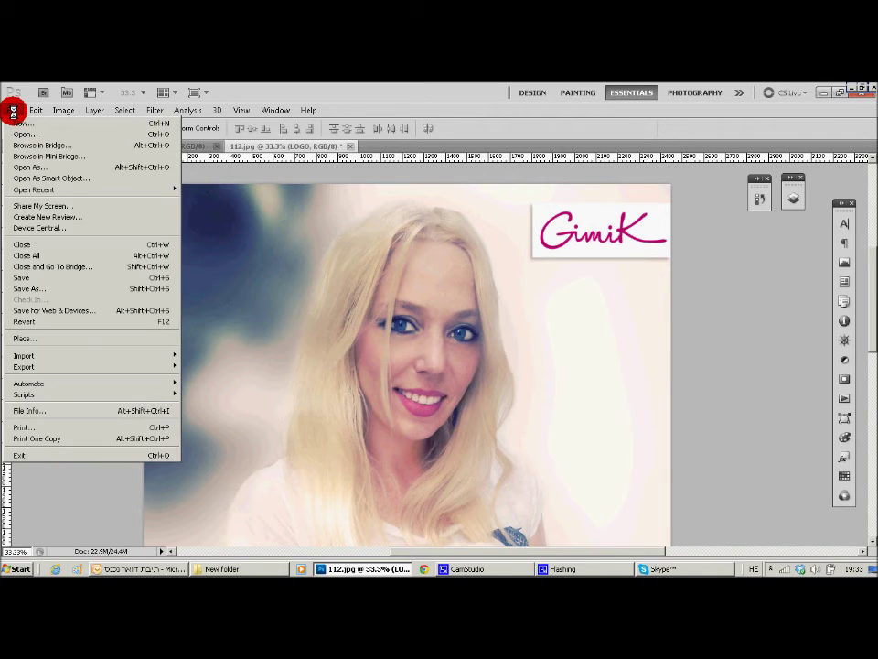
left_click(58, 288)
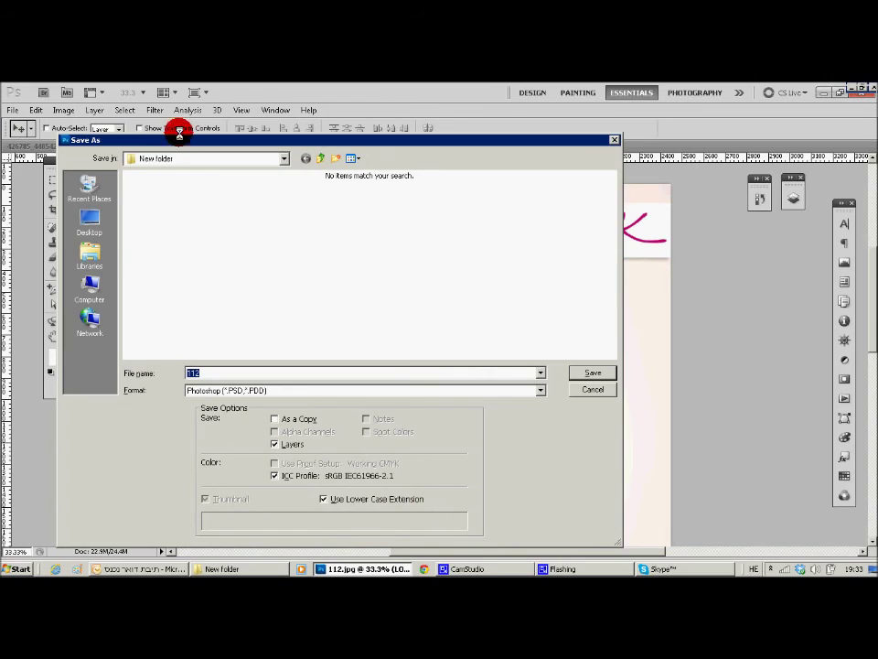
left_click_drag(191, 139, 372, 135)
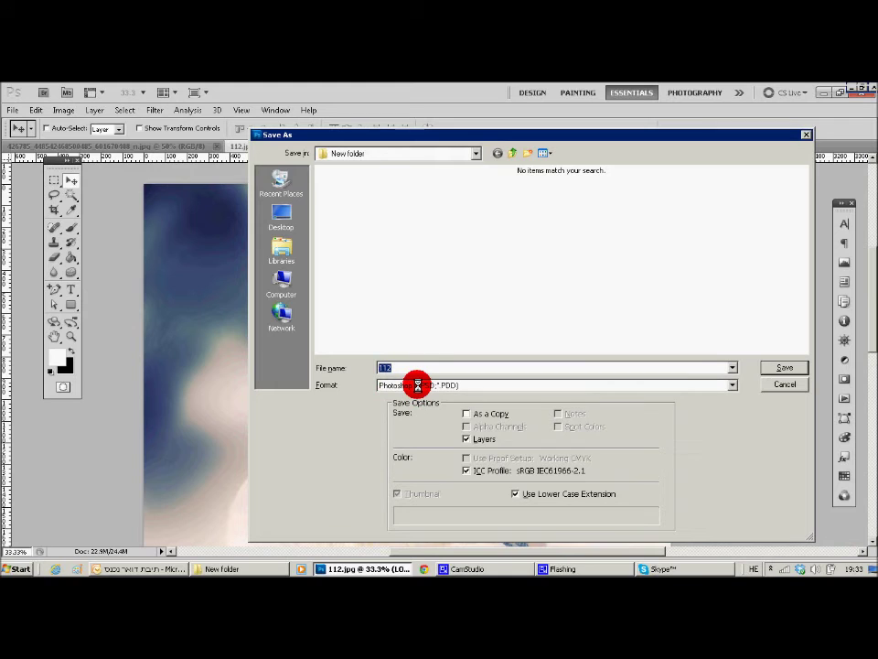
left_click_drag(633, 131, 392, 140)
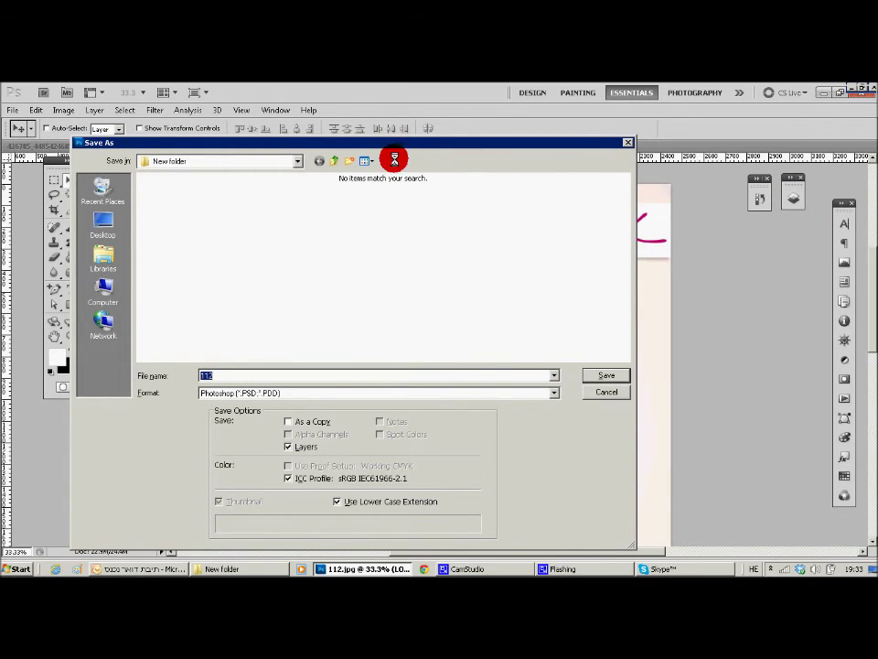
left_click_drag(404, 143, 571, 161)
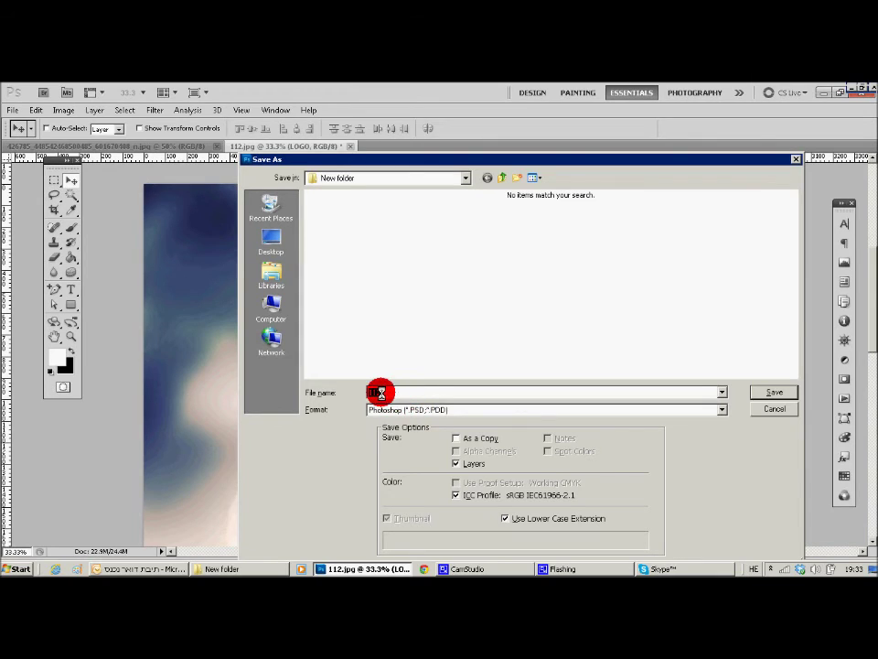
Step: Save the portrait as a JPEG copy named 113.jpg in New folder
left_click(395, 411)
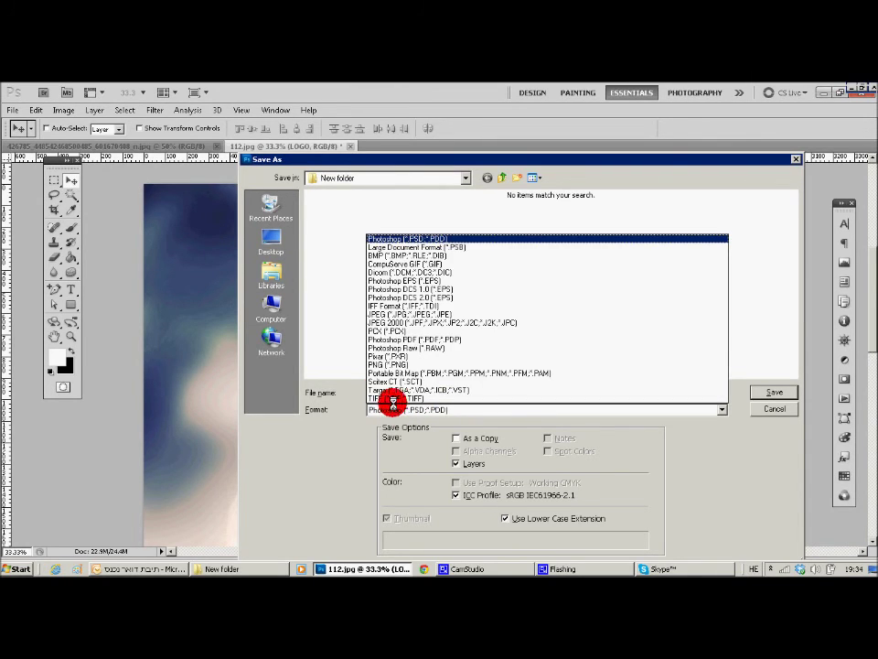
left_click(398, 315)
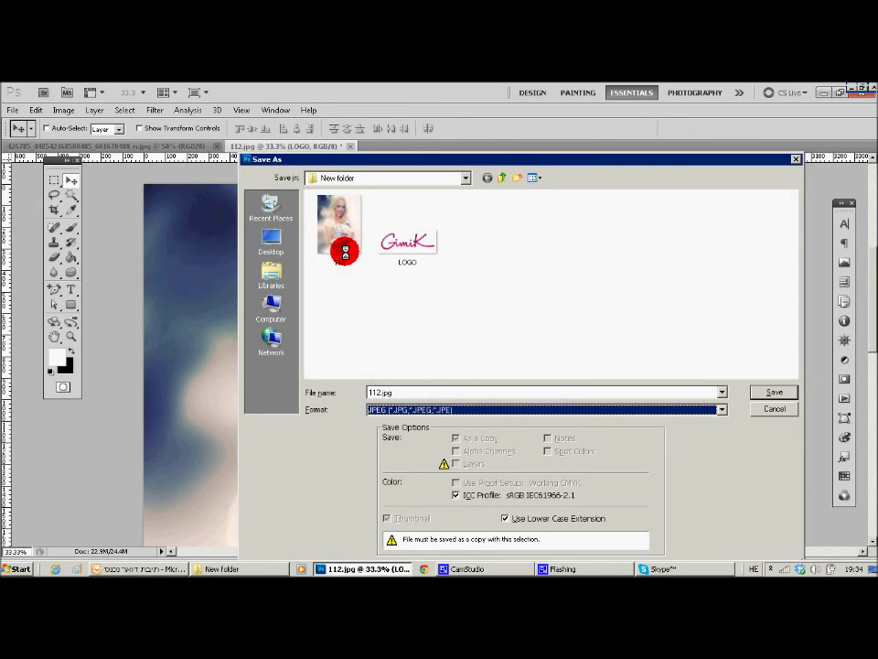
left_click(377, 391)
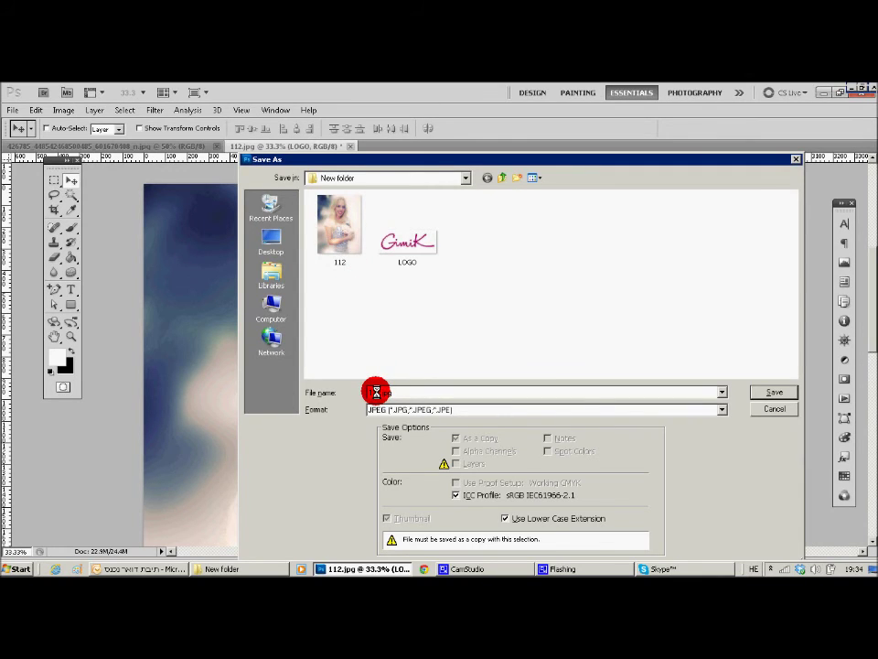
type("113.jpg")
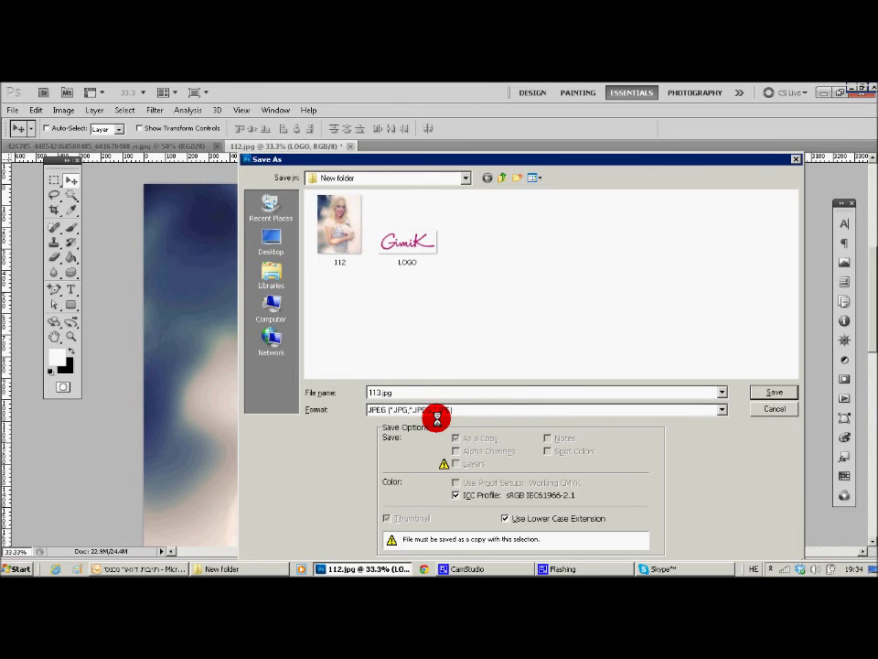
left_click(767, 391)
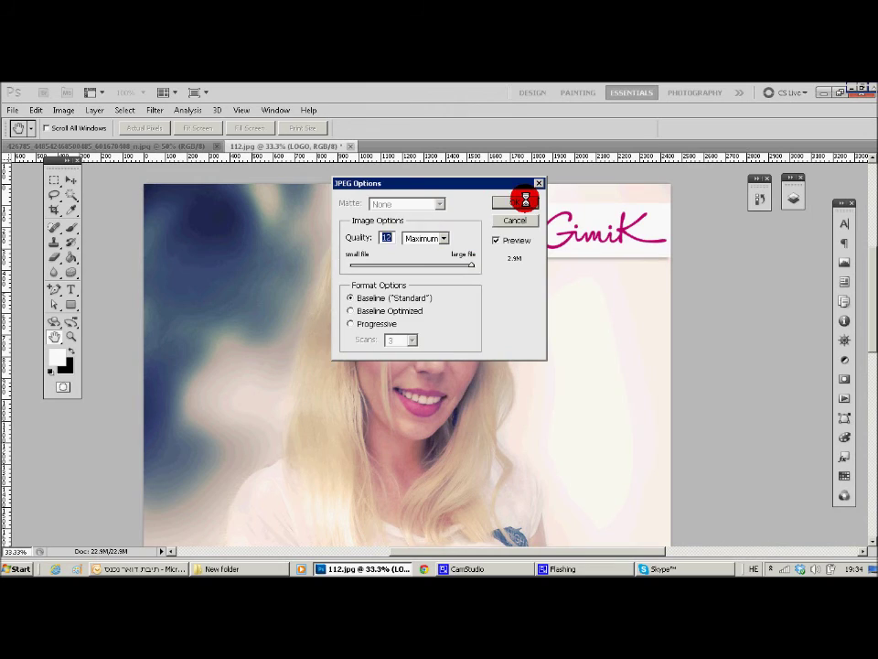
Step: Select 113 in the New folder beside 112 and LOGO: a 2448 x 3264, 2.93 MB JPEG with the Gimik logo
left_click(240, 568)
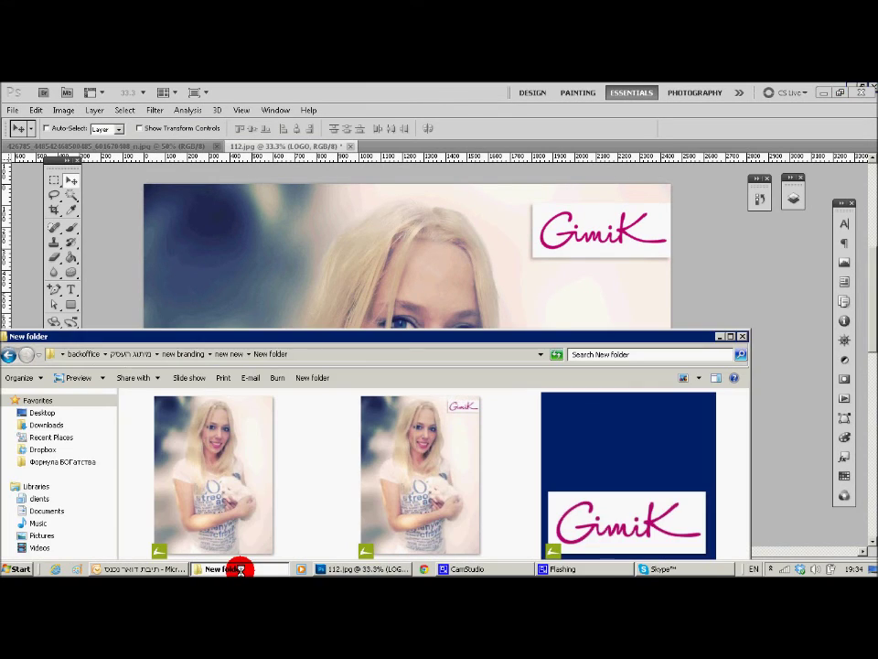
left_click_drag(283, 336, 329, 106)
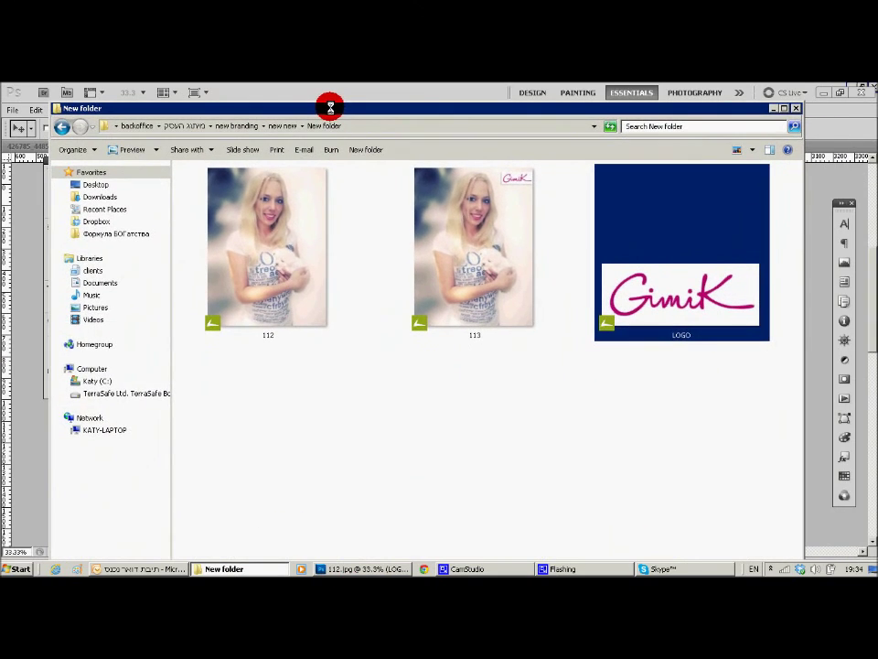
left_click(667, 310)
left_click(247, 306)
left_click(504, 193)
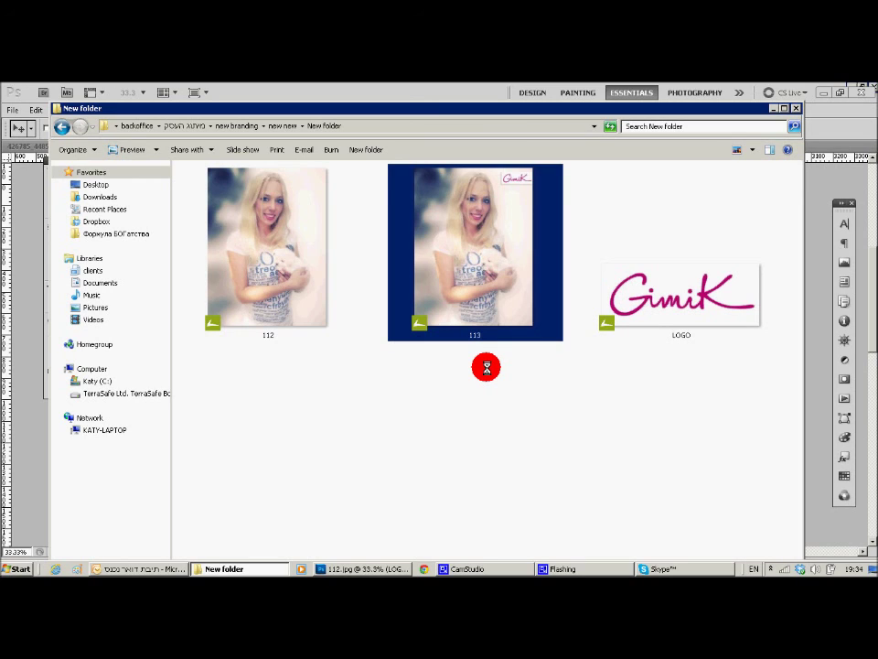
left_click(487, 367)
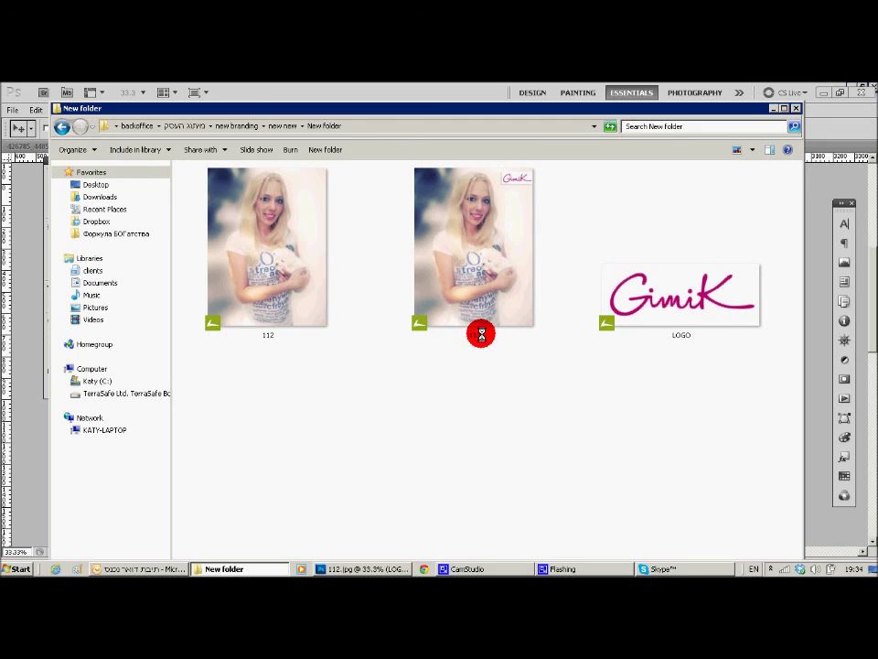
left_click(485, 280)
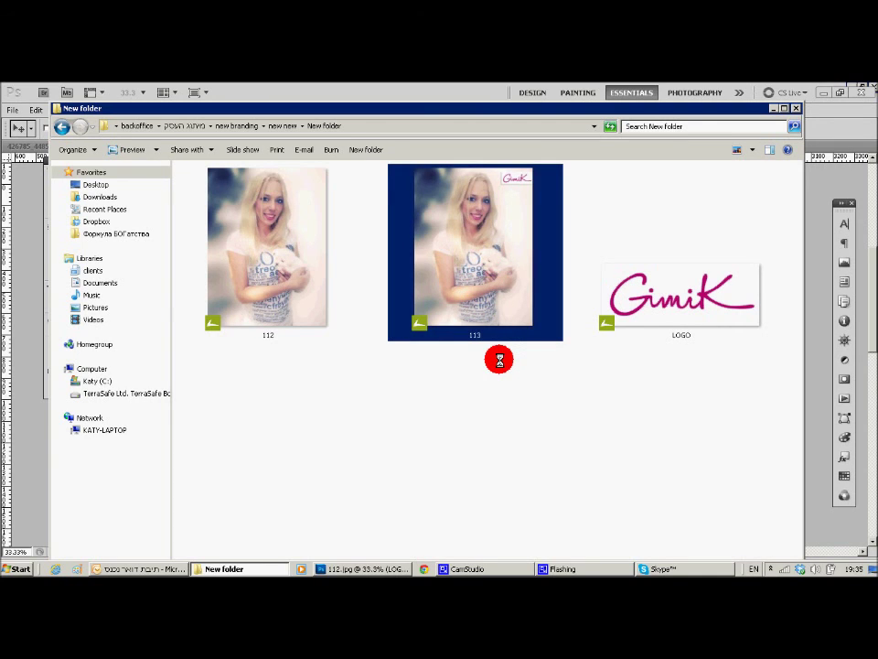